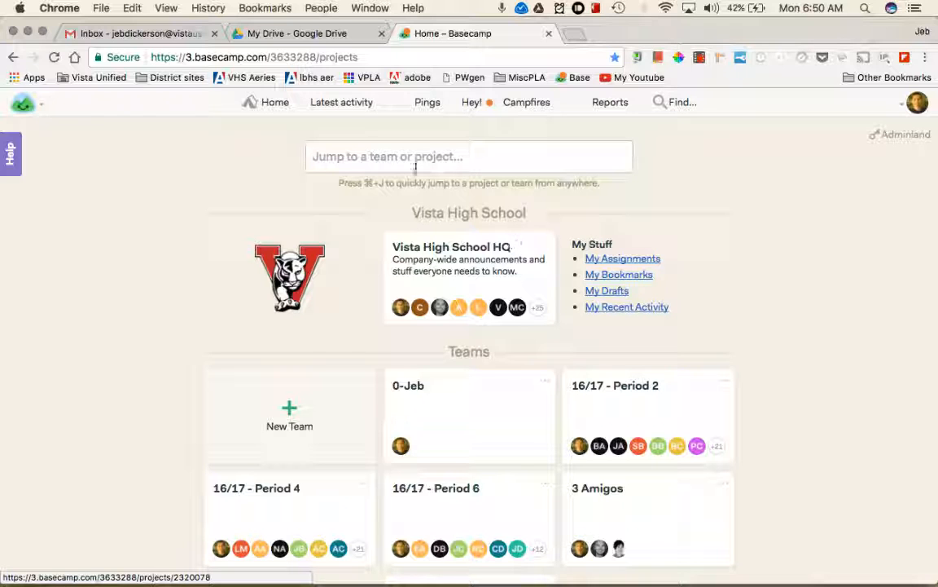
# Look over the teams and projects listed on the home page.
pyautogui.scroll(-2, 466, 214)
pyautogui.scroll(-2, 466, 213)
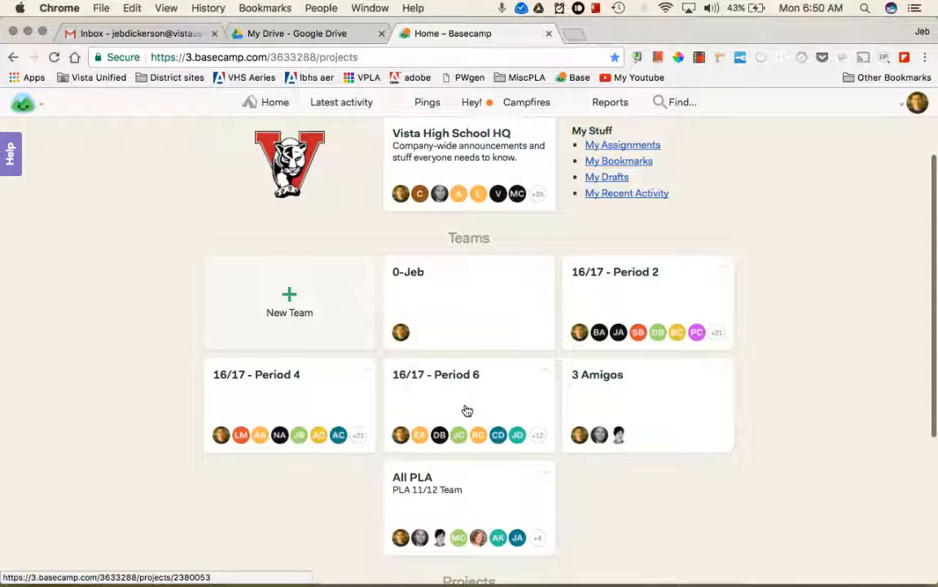
pyautogui.scroll(-9, 471, 397)
pyautogui.scroll(12, 467, 410)
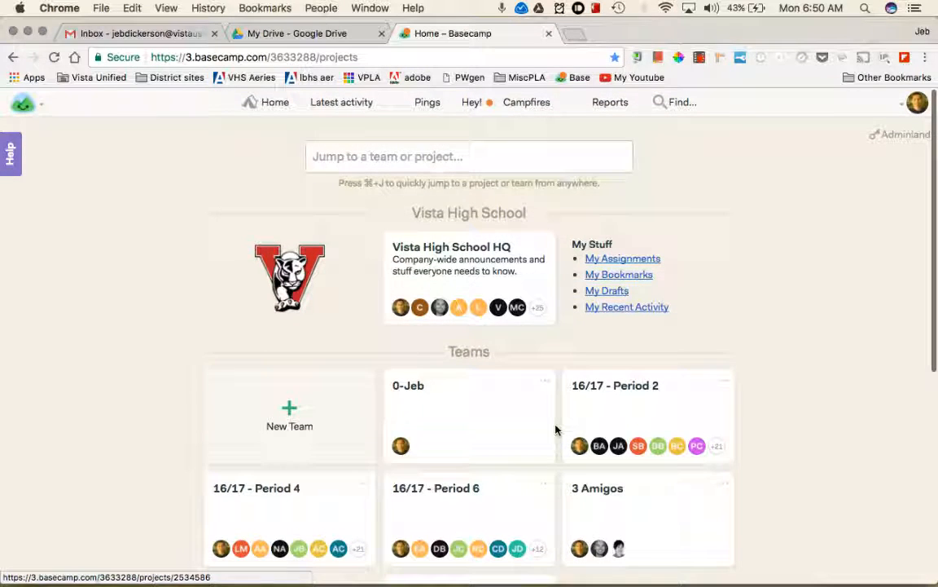
pyautogui.scroll(-6, 555, 429)
pyautogui.scroll(-5, 555, 429)
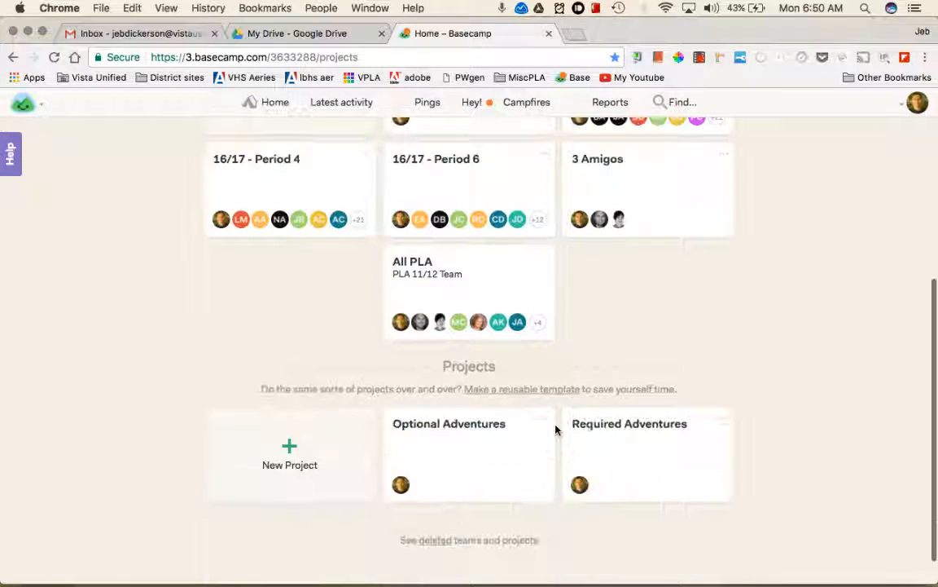
pyautogui.scroll(10, 554, 430)
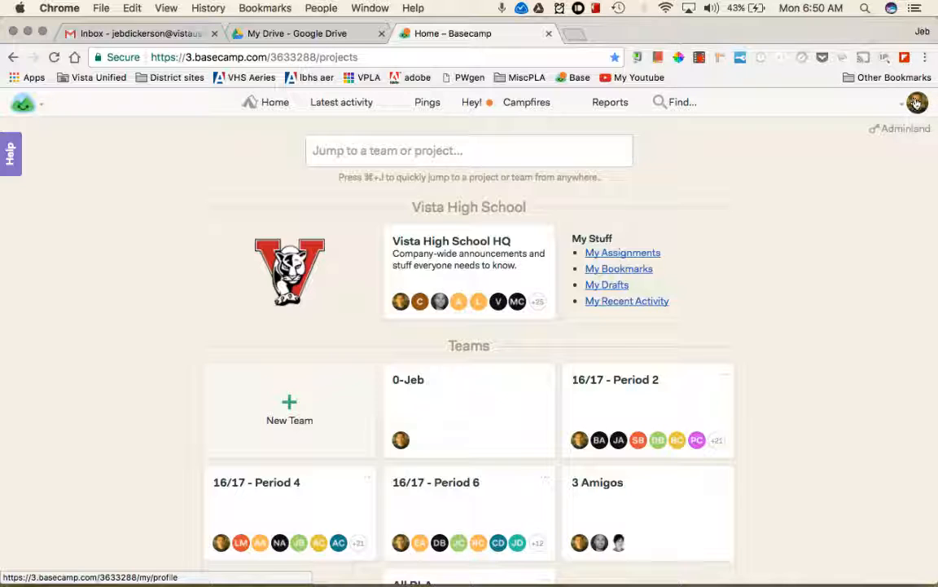
# Open the personal notification settings and review the What, How and When sections.
pyautogui.click(917, 104)
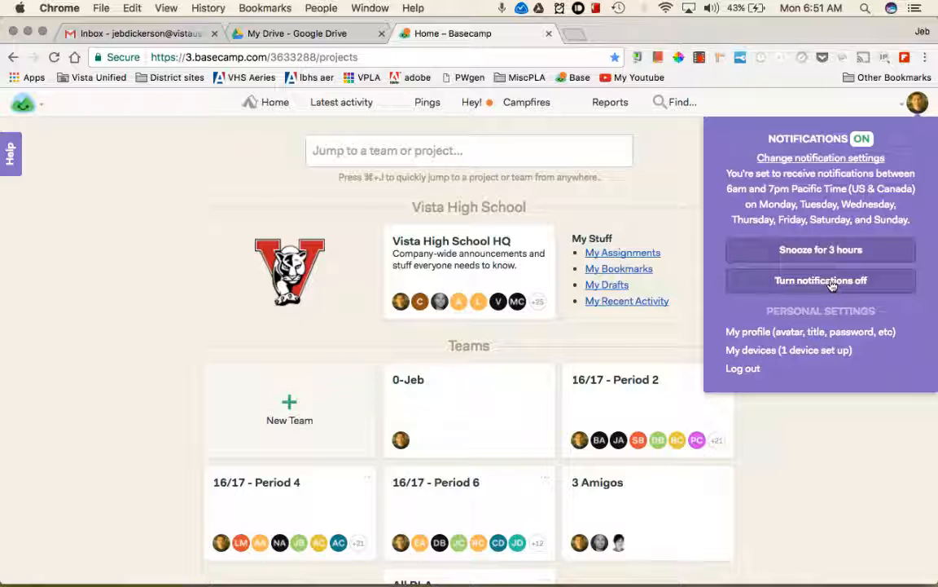
pyautogui.click(819, 162)
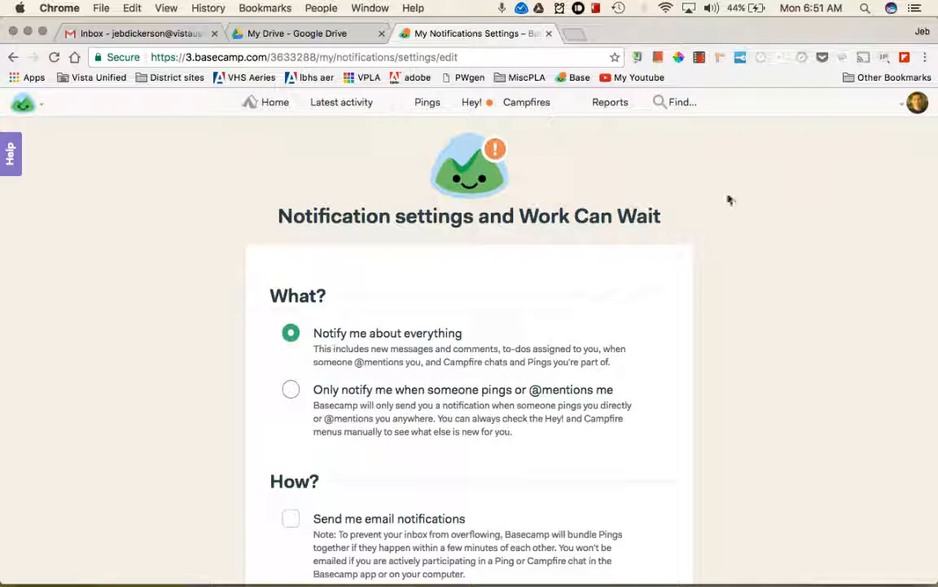
pyautogui.scroll(-1, 628, 245)
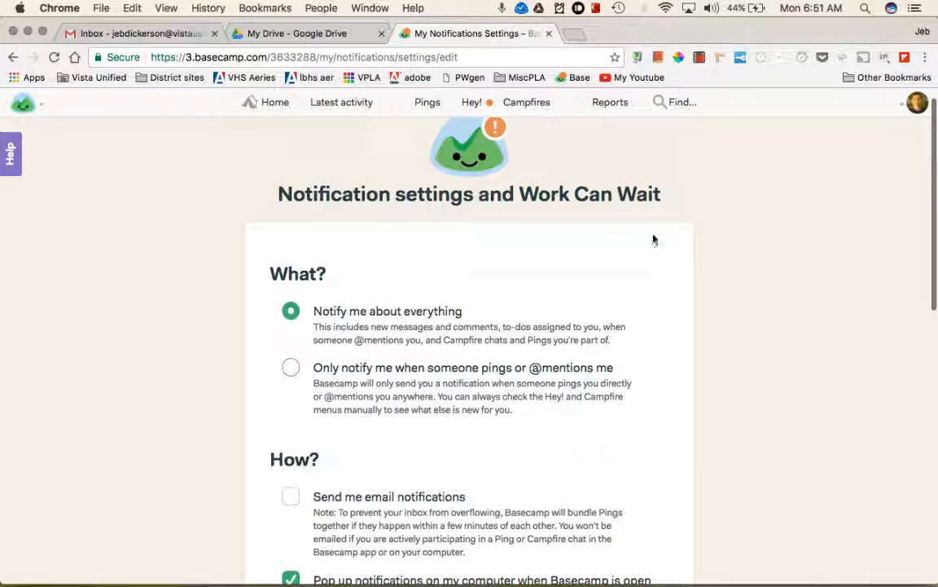
pyautogui.scroll(-1, 514, 249)
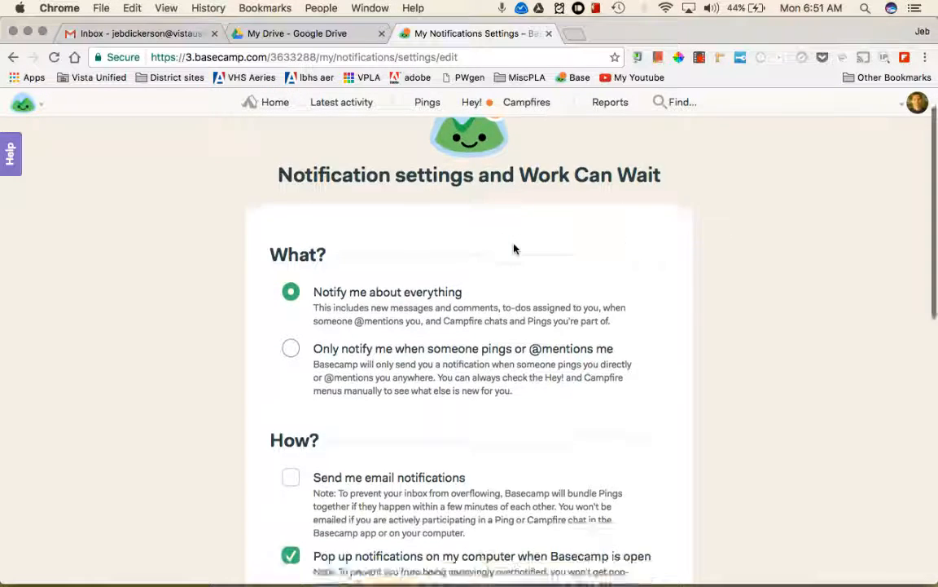
pyautogui.scroll(-10, 514, 248)
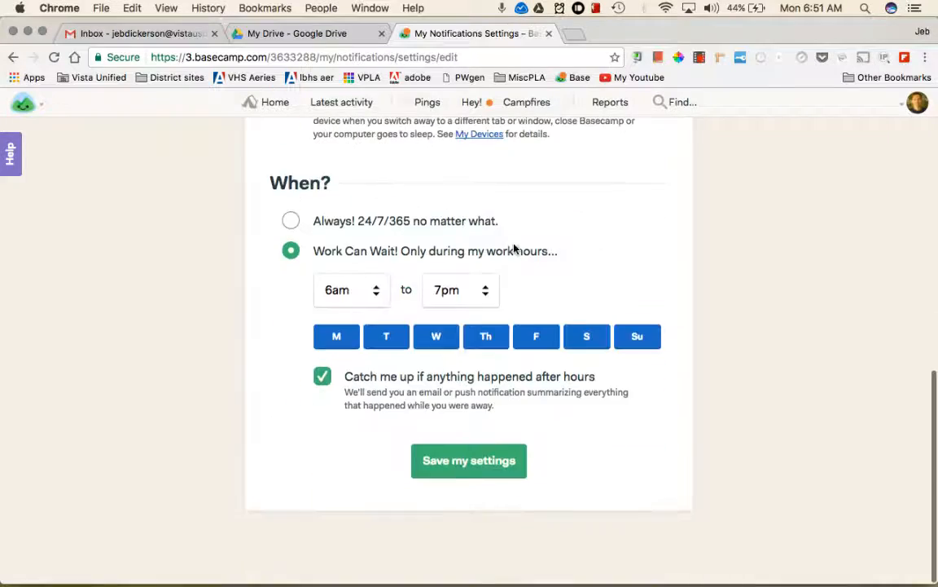
pyautogui.scroll(10, 514, 249)
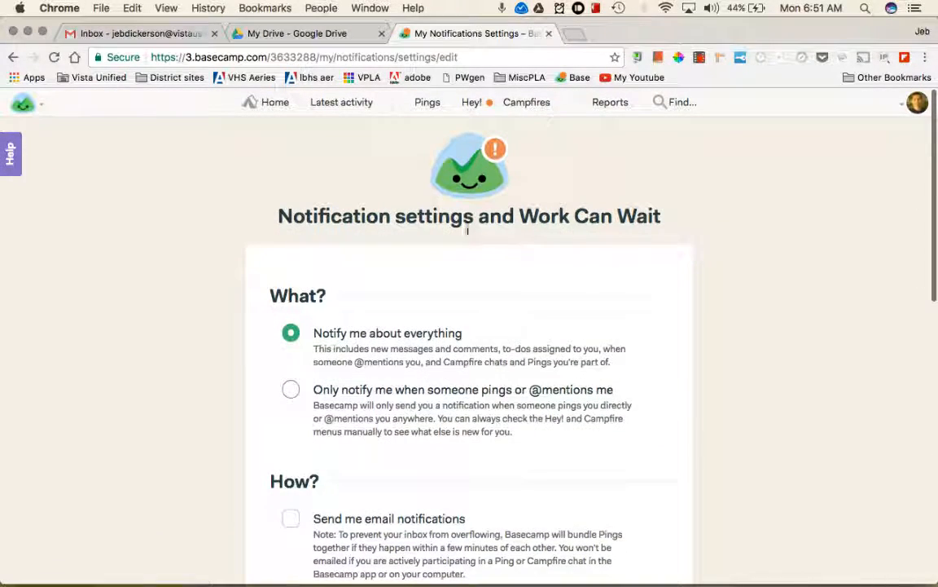
pyautogui.scroll(-3, 382, 260)
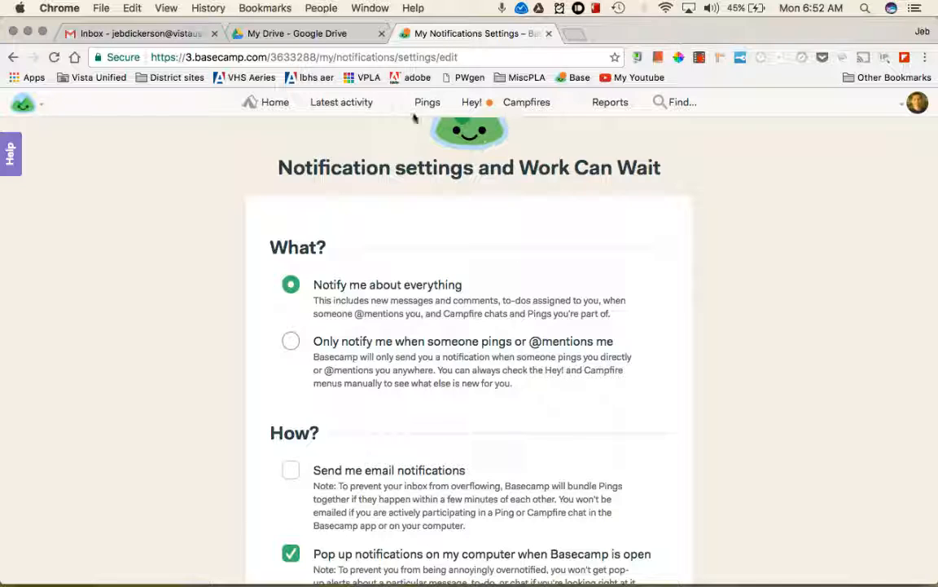
# Return to the home page and open the message board of the 16/17 - Period 2 team.
pyautogui.click(274, 106)
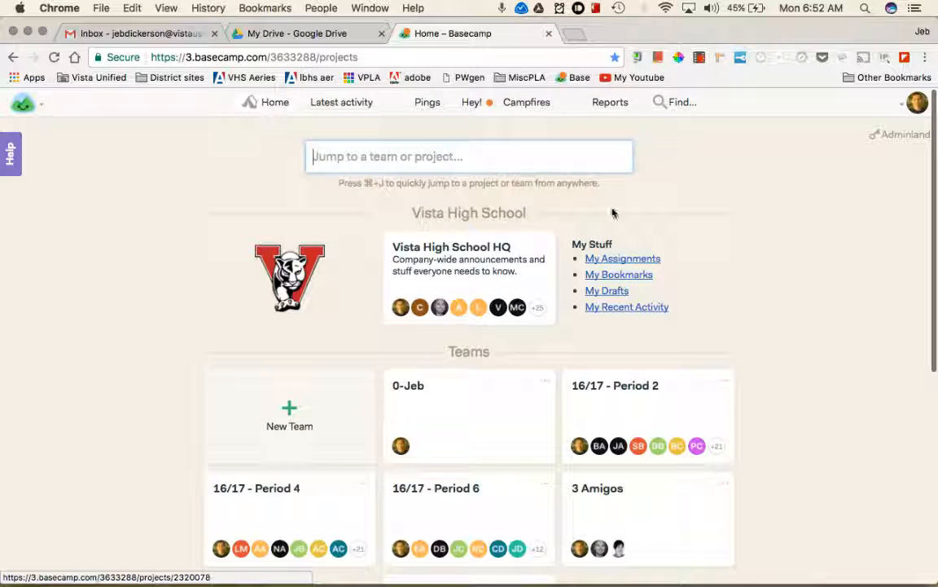
pyautogui.click(601, 390)
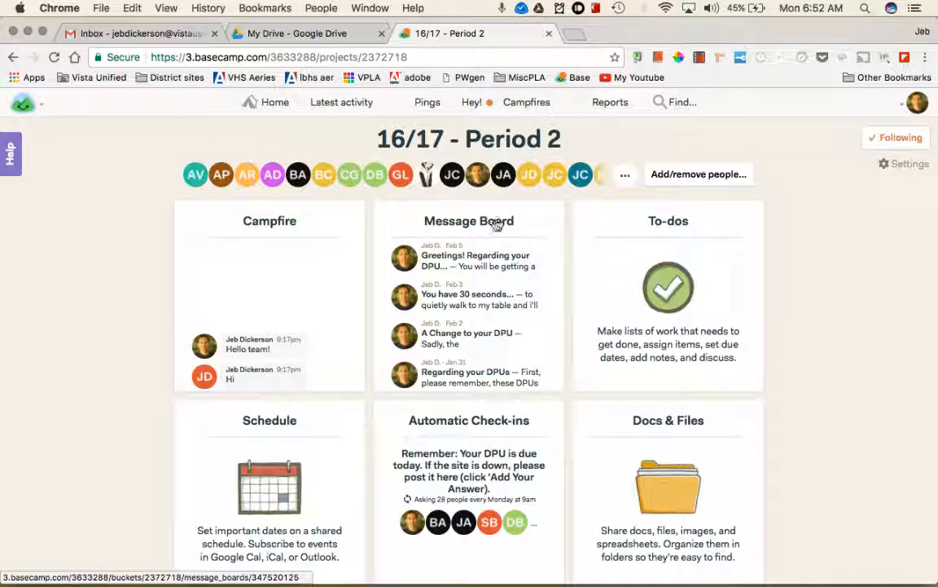
pyautogui.click(442, 223)
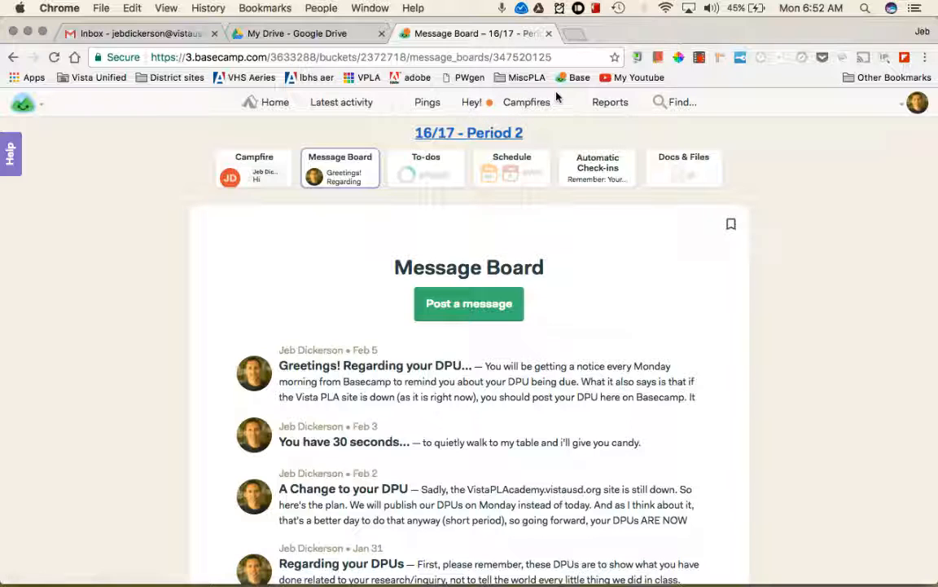
# Reopen the personal notification settings and review the What and How options.
pyautogui.click(917, 101)
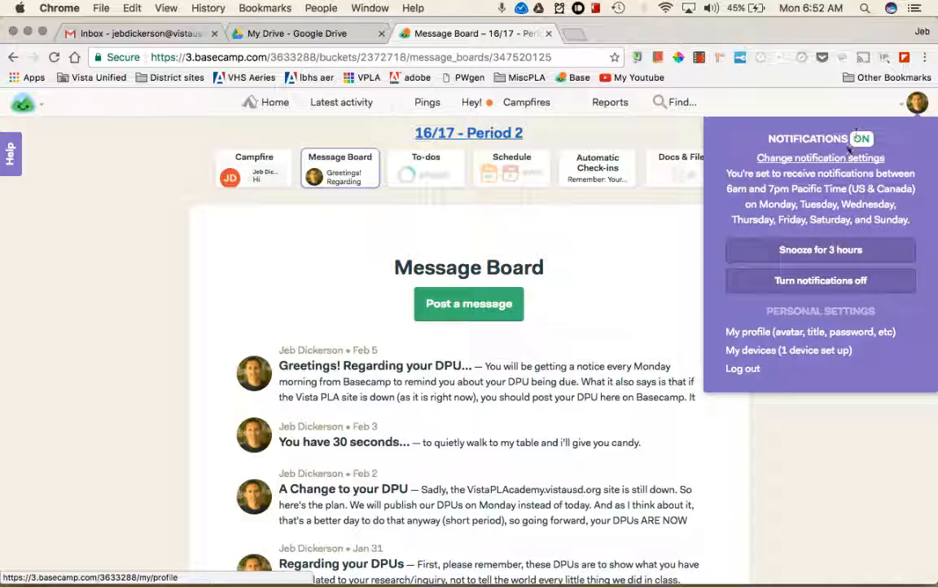
pyautogui.click(823, 158)
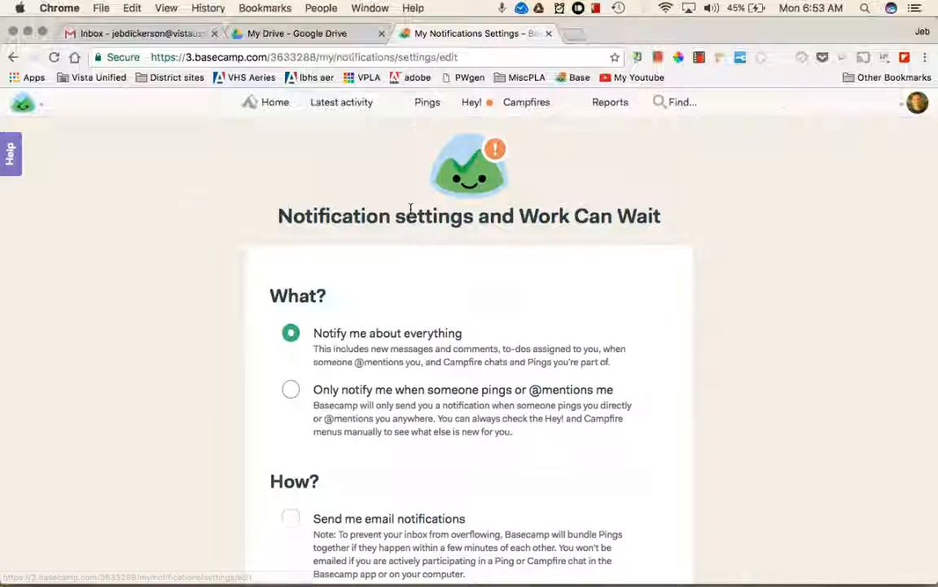
pyautogui.scroll(-1, 421, 352)
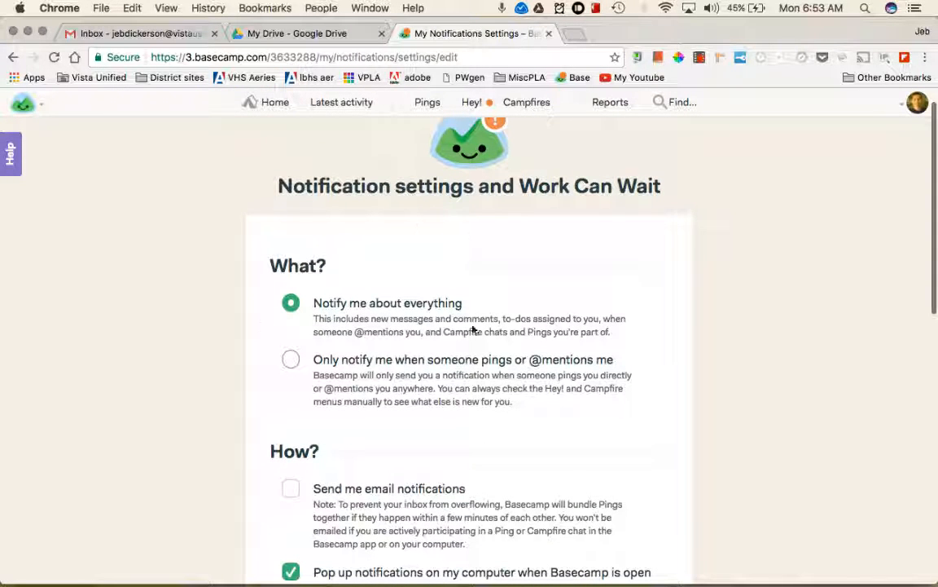
pyautogui.scroll(-2, 471, 369)
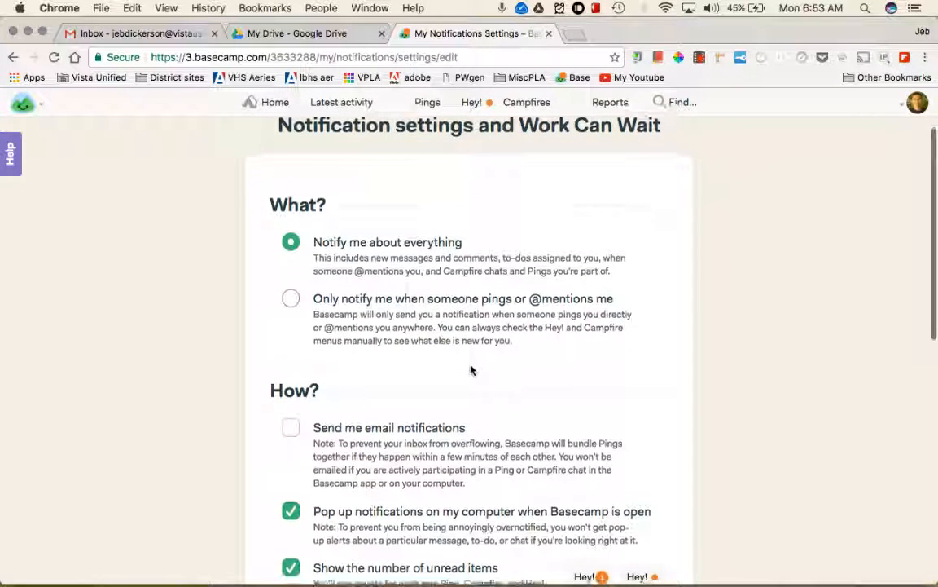
pyautogui.scroll(-5, 480, 359)
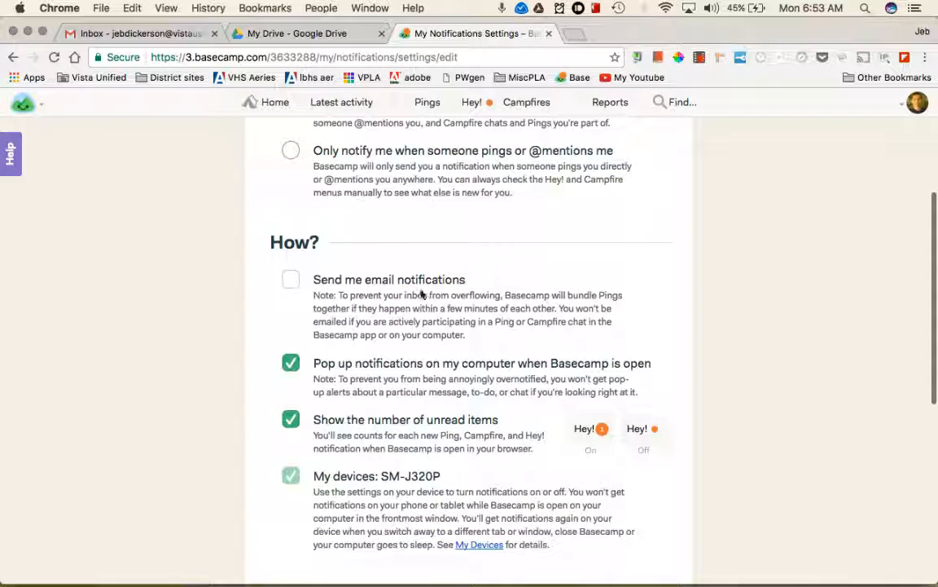
# Try out the email notifications option and examine the other delivery options under How.
pyautogui.click(292, 281)
pyautogui.scroll(-2, 565, 334)
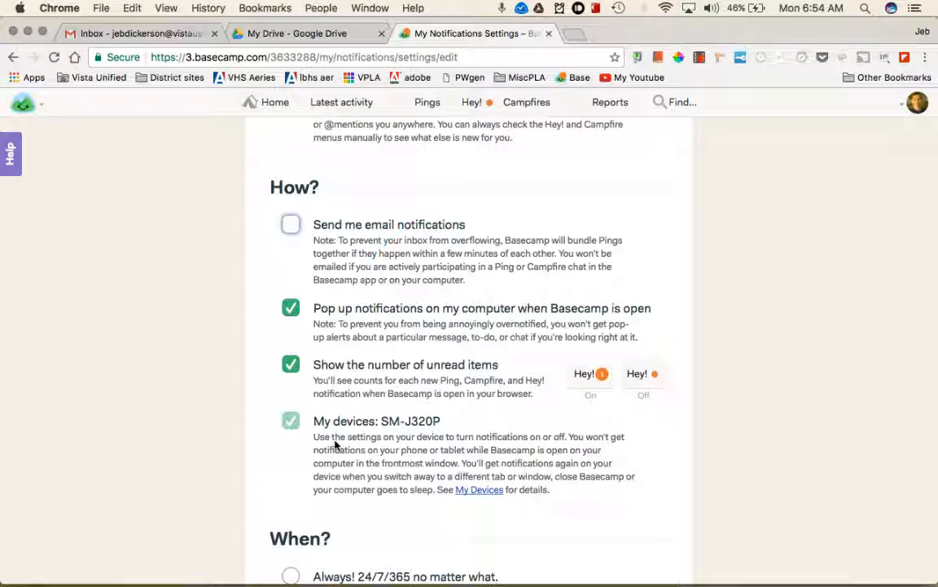
pyautogui.scroll(-1, 335, 444)
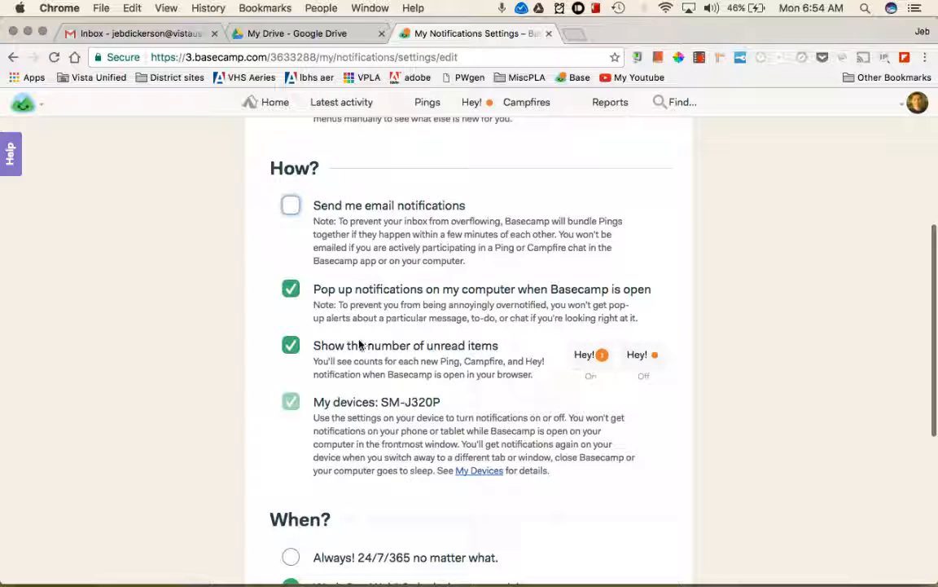
pyautogui.scroll(-1, 371, 342)
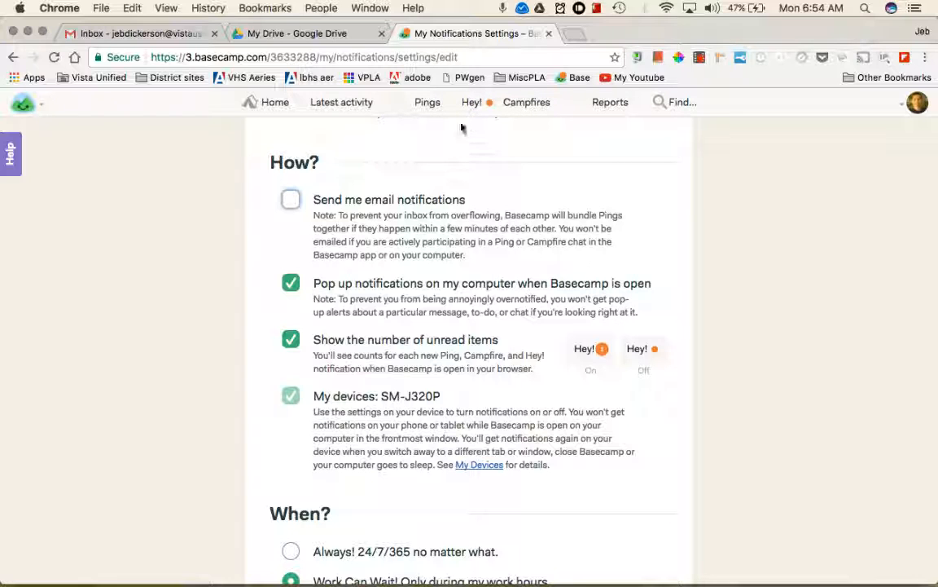
# Exclude Saturday and Sunday from the work-hours notification days in the When section.
pyautogui.scroll(-5, 398, 256)
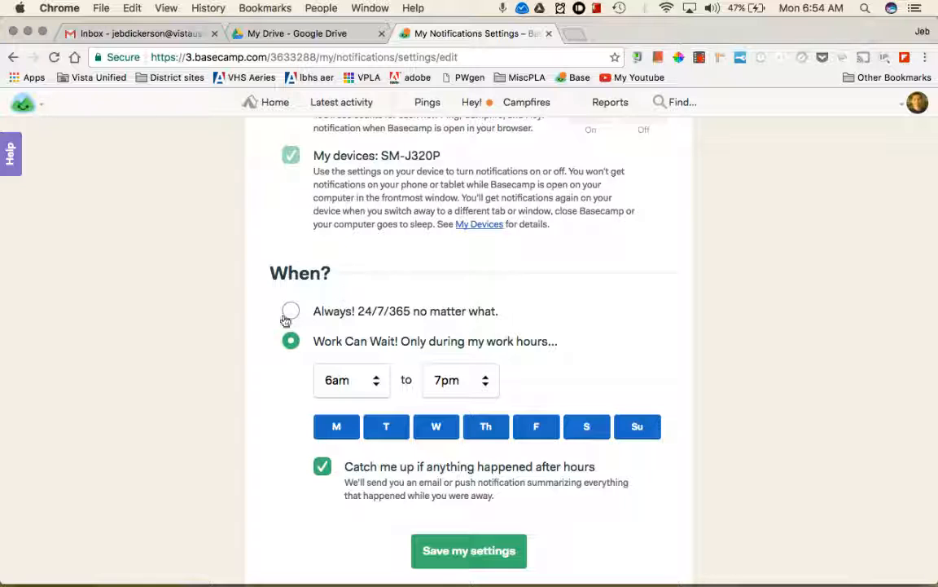
pyautogui.scroll(-1, 285, 321)
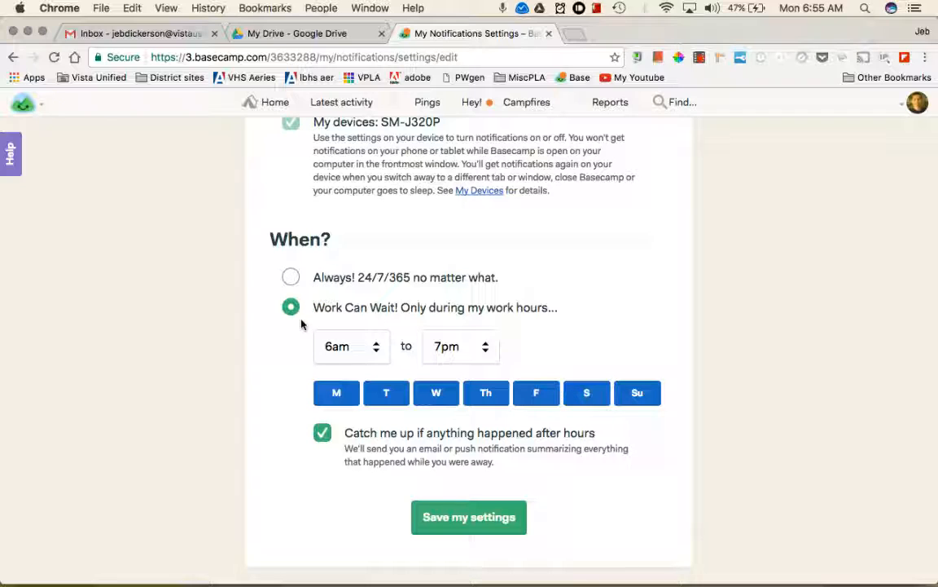
pyautogui.click(601, 391)
pyautogui.click(634, 395)
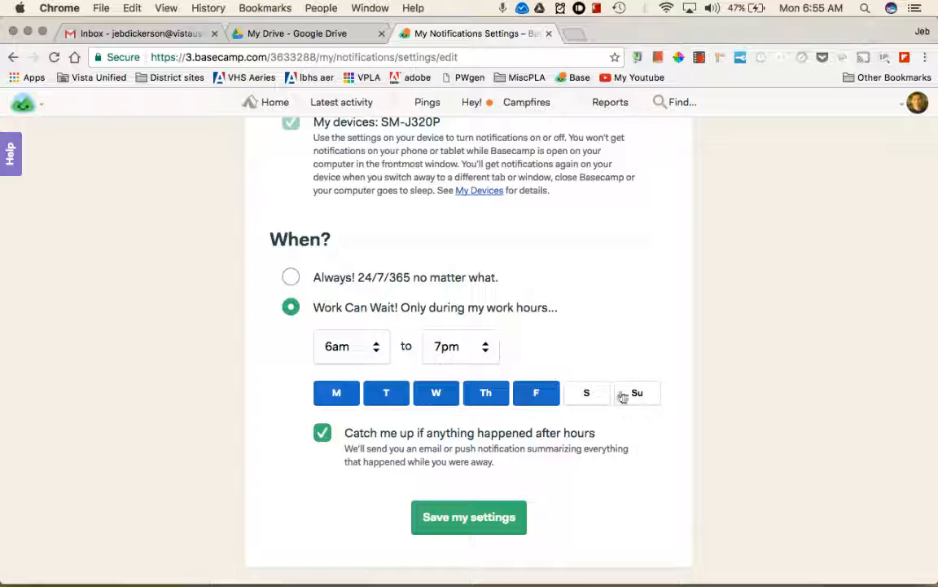
# Include Saturday and Sunday again as notification days and review the When options.
pyautogui.click(592, 392)
pyautogui.click(639, 394)
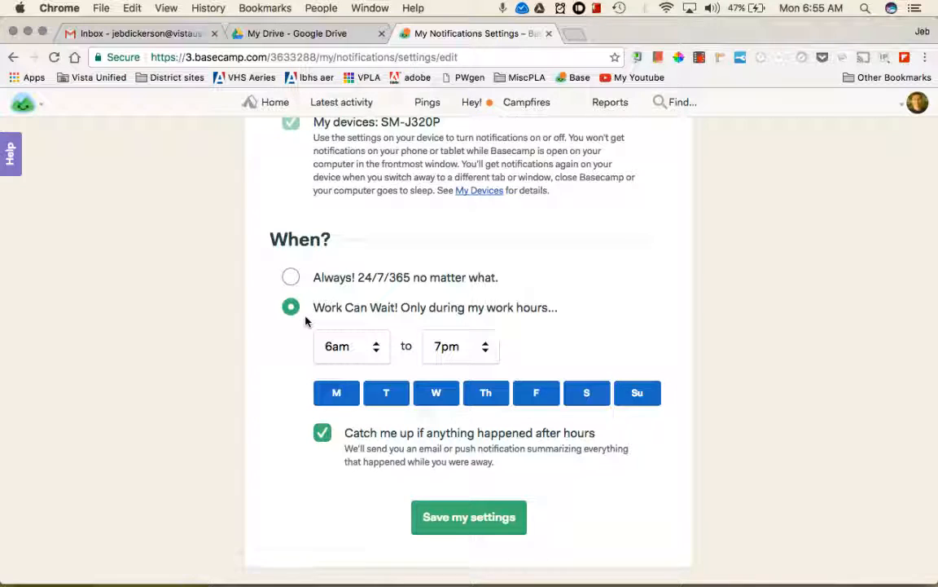
pyautogui.scroll(-2, 305, 319)
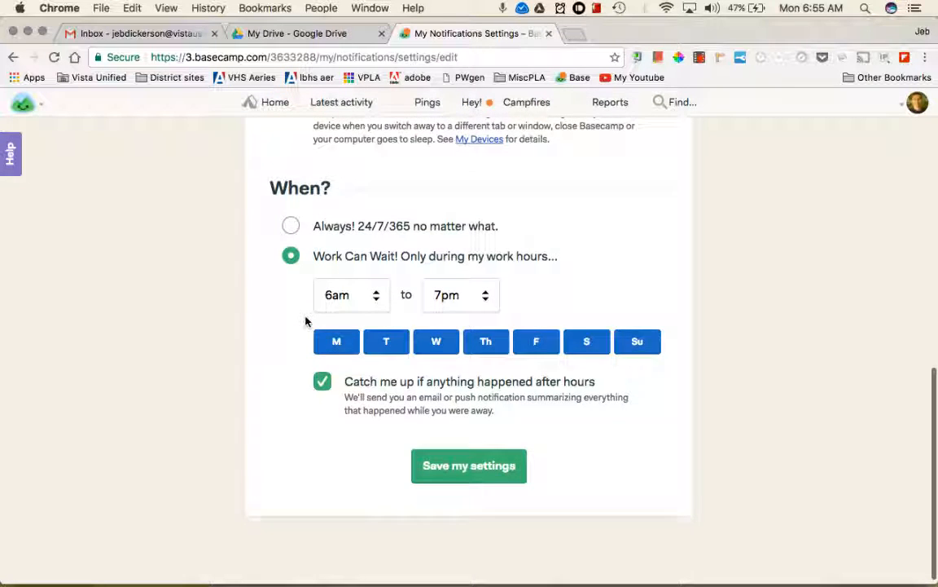
pyautogui.scroll(3, 306, 320)
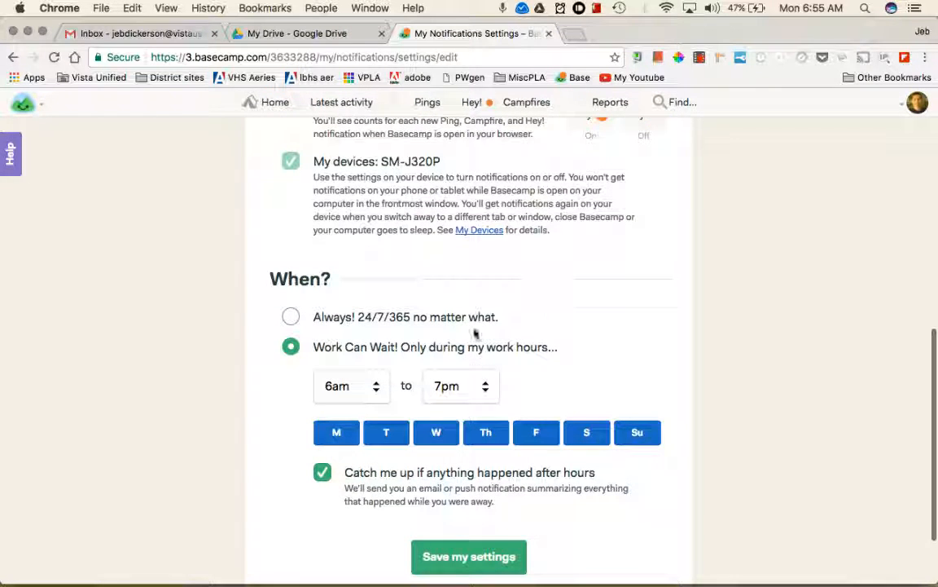
pyautogui.scroll(-2, 476, 333)
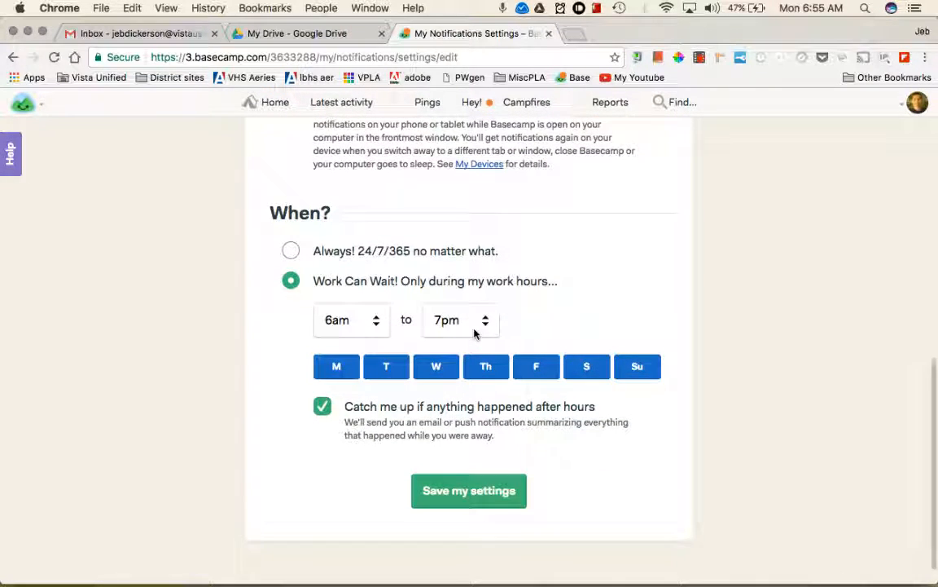